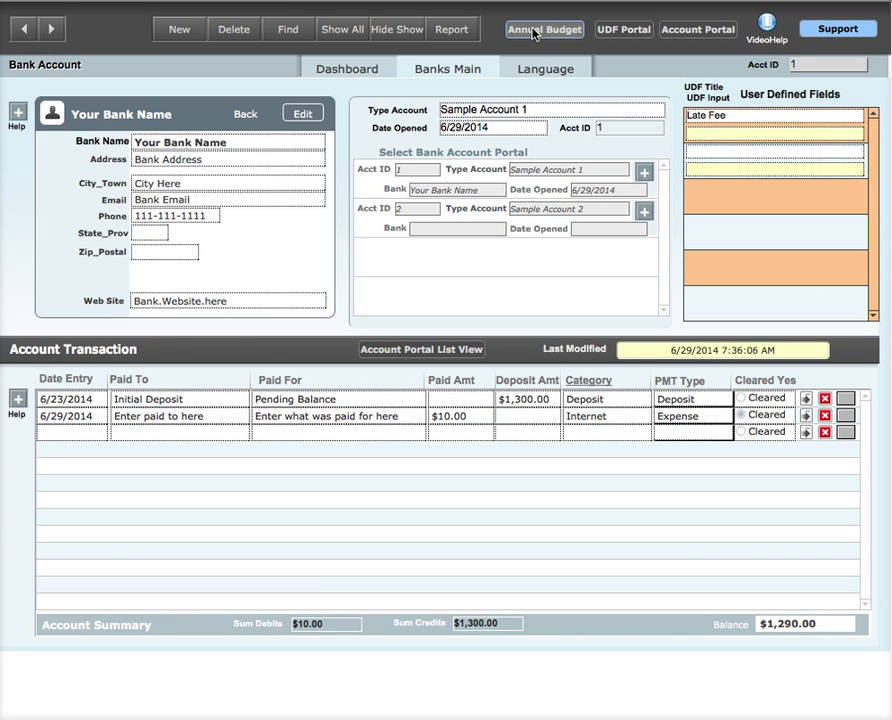
# Open the annual budgets list and bring up the 2014 Home budget.
pyautogui.click(535, 30)
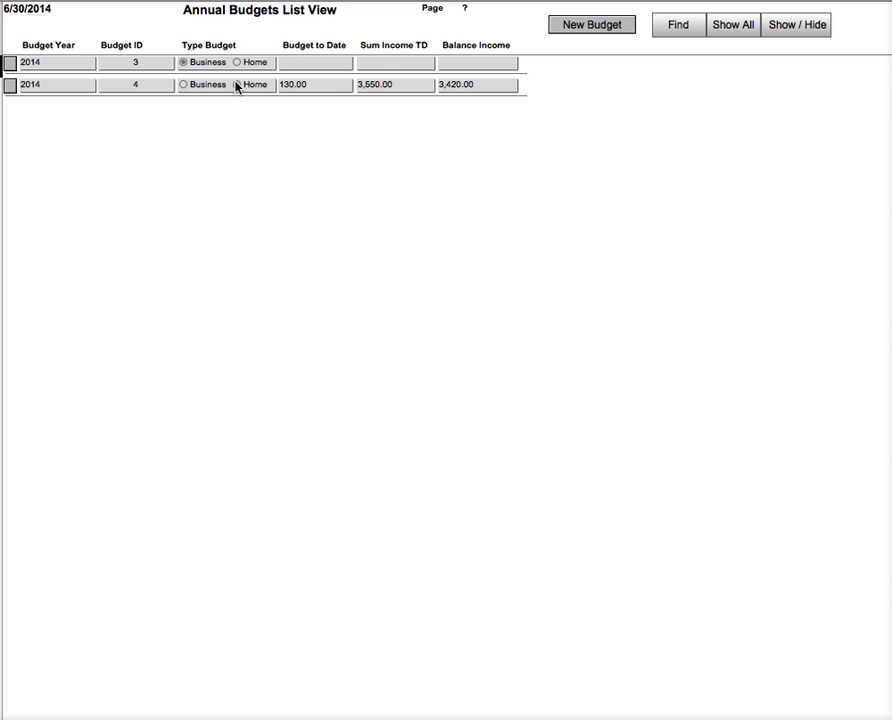
pyautogui.click(11, 87)
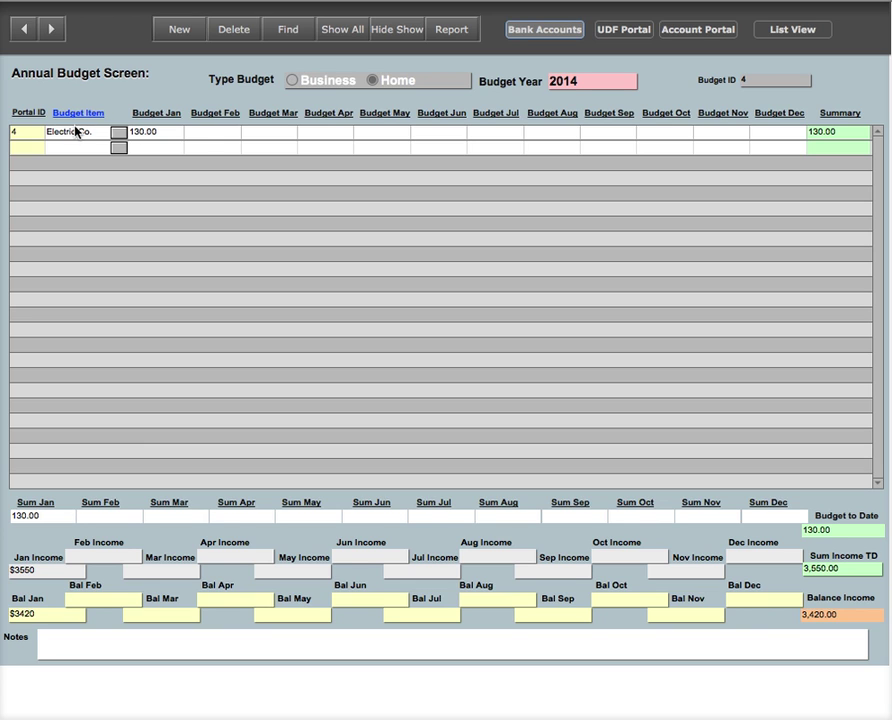
# Examine the Home budget's Portal ID, Budget Year and Budget ID fields, its monthly budget columns and the monthly sums.
pyautogui.click(29, 134)
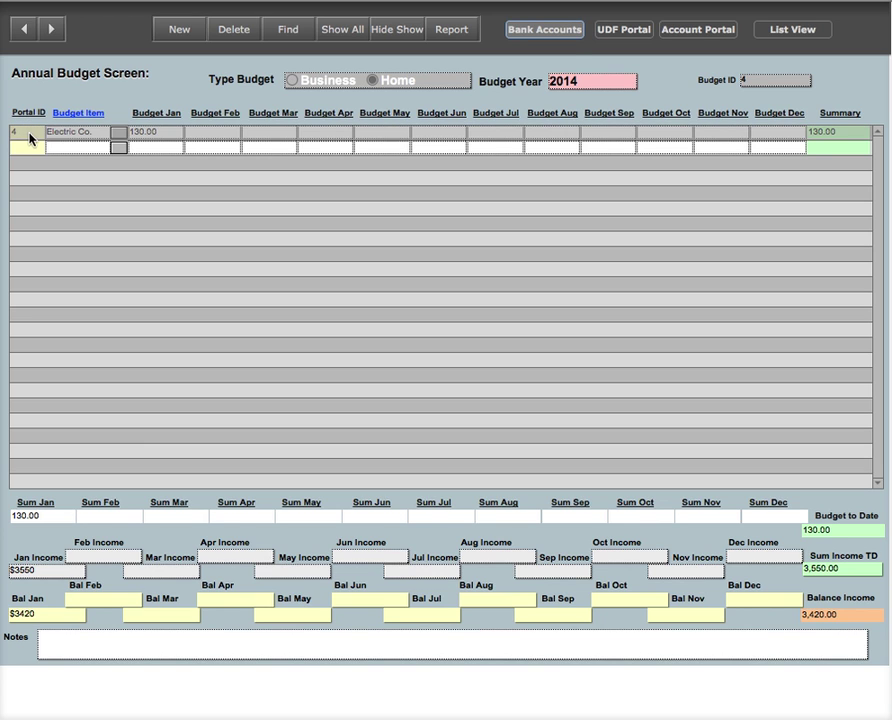
pyautogui.click(58, 84)
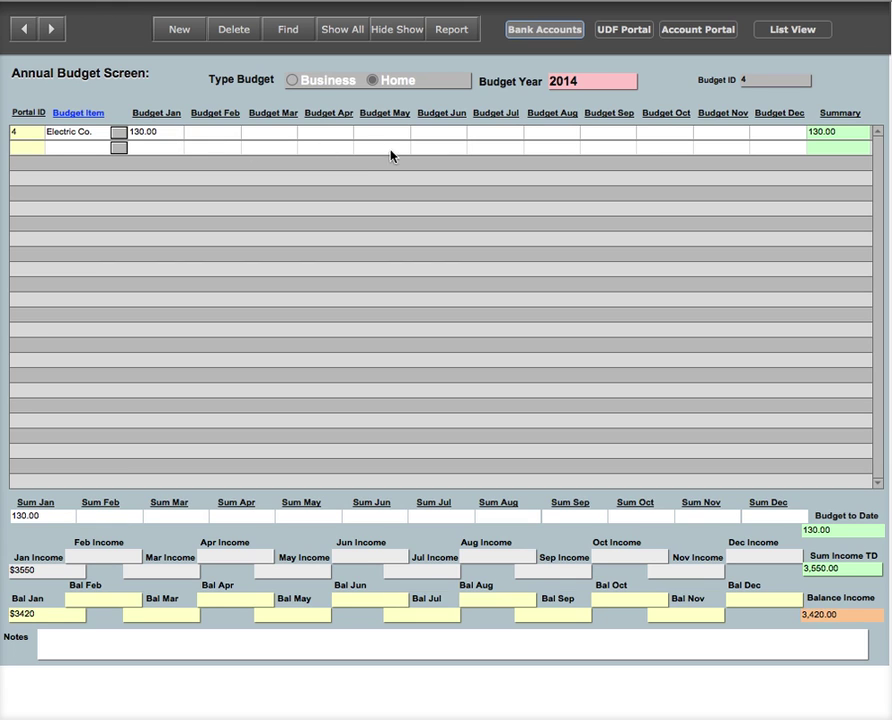
pyautogui.click(589, 81)
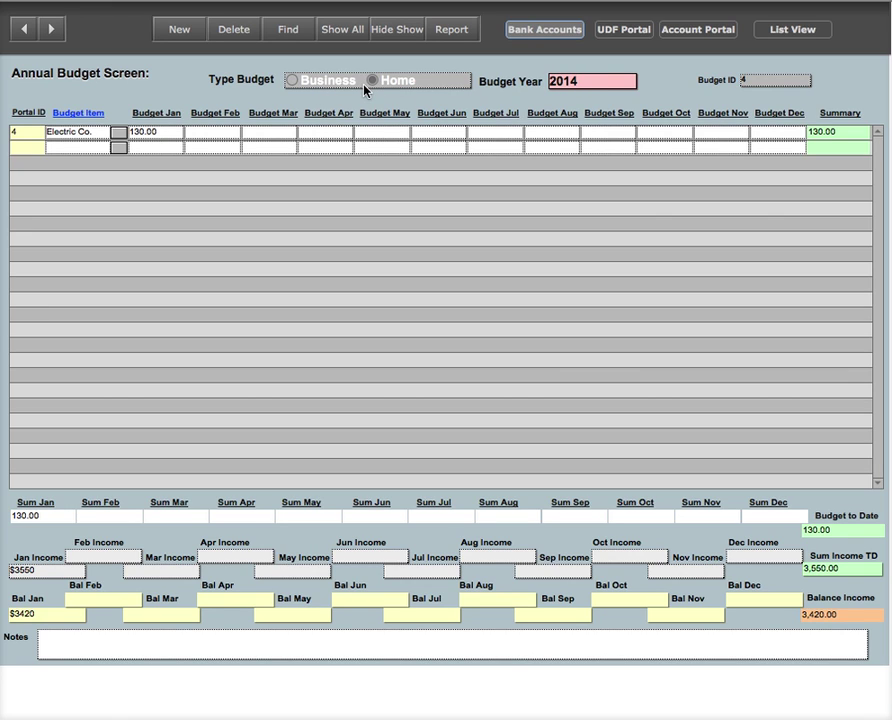
pyautogui.click(746, 82)
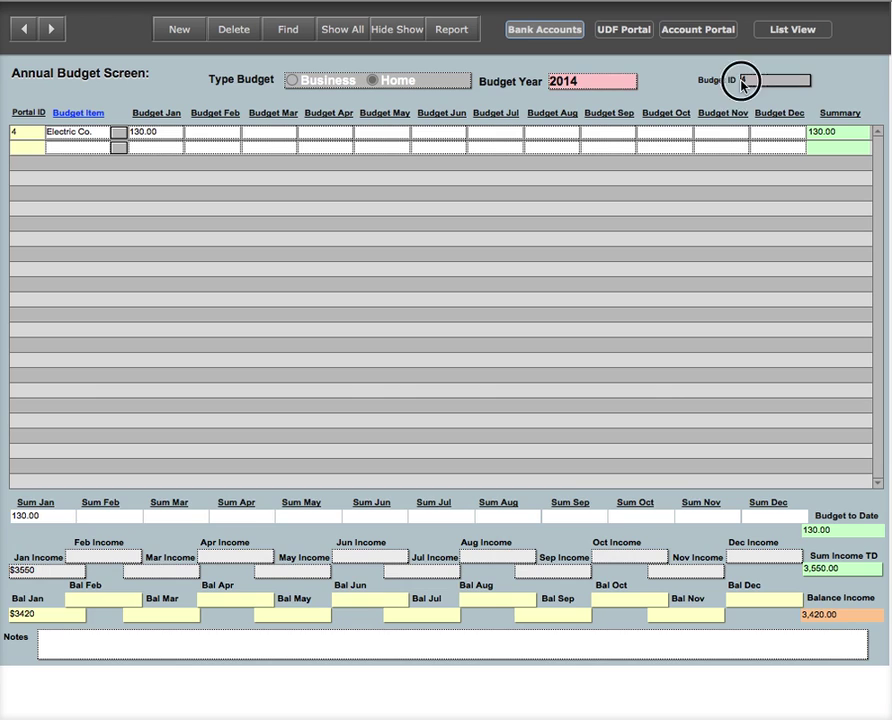
pyautogui.click(690, 100)
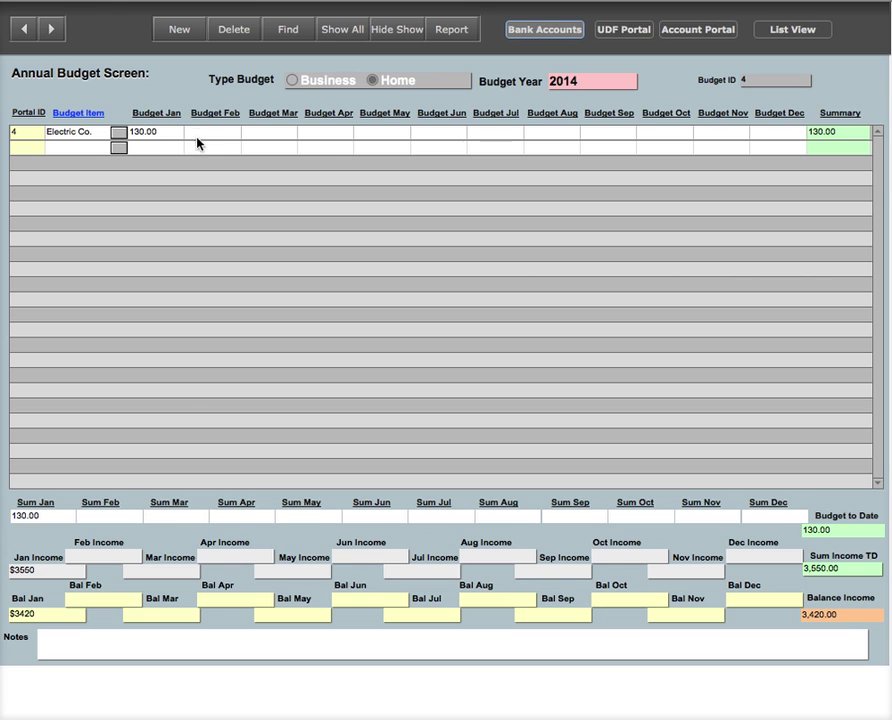
pyautogui.click(462, 136)
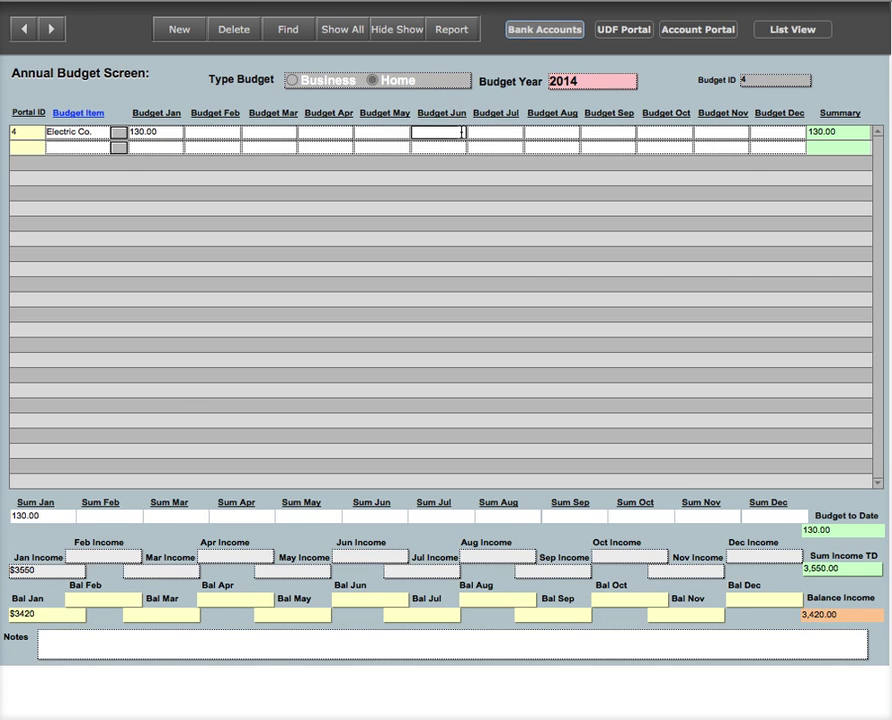
pyautogui.click(390, 515)
pyautogui.click(137, 147)
# Review the budget item choices and the Category List behind them, and return to the 2014 Home budget.
pyautogui.click(72, 148)
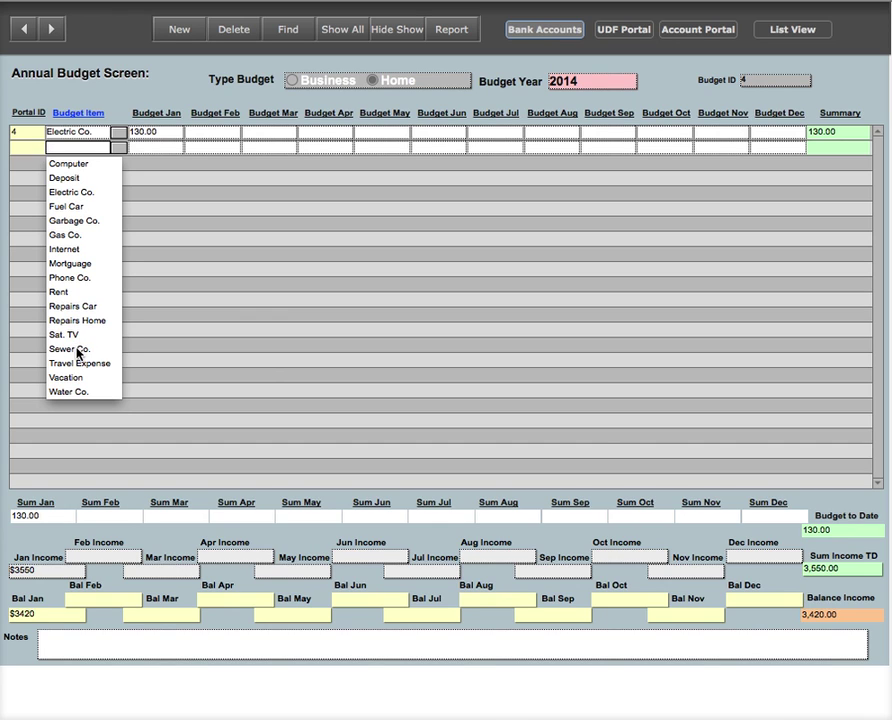
pyautogui.click(70, 115)
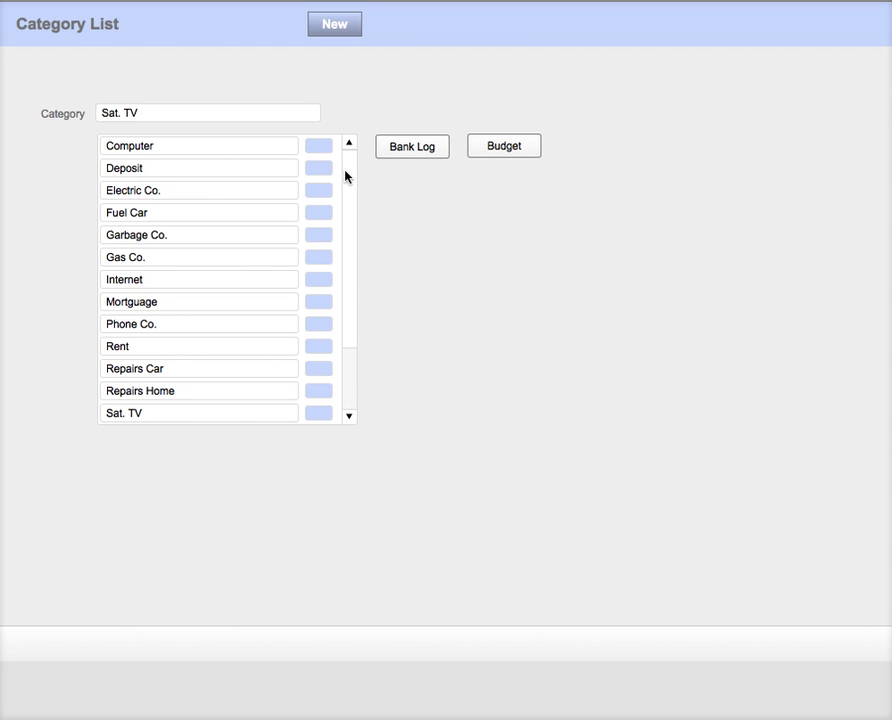
pyautogui.click(513, 149)
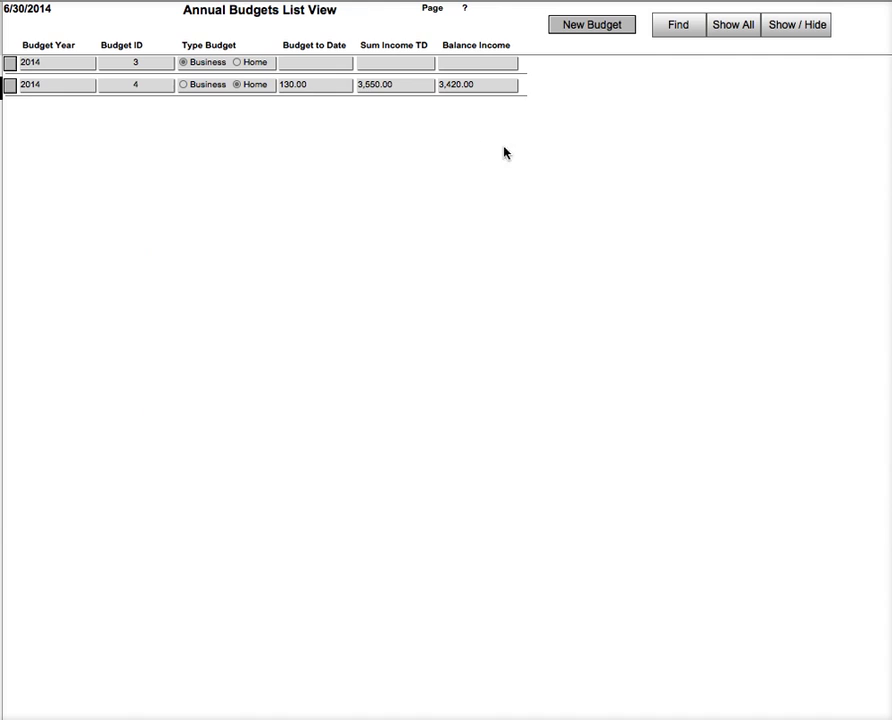
pyautogui.click(10, 86)
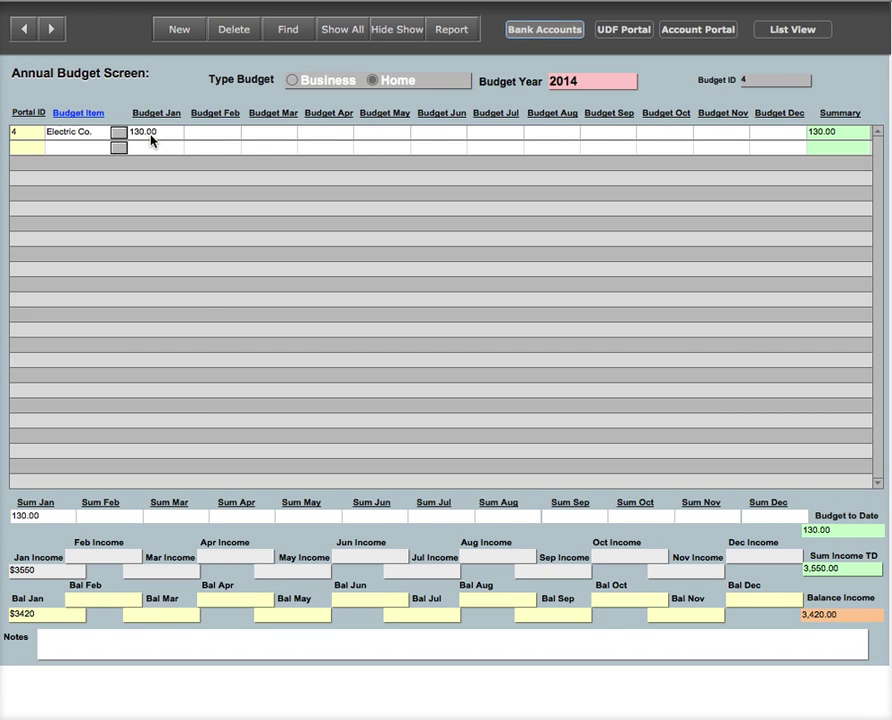
pyautogui.click(437, 137)
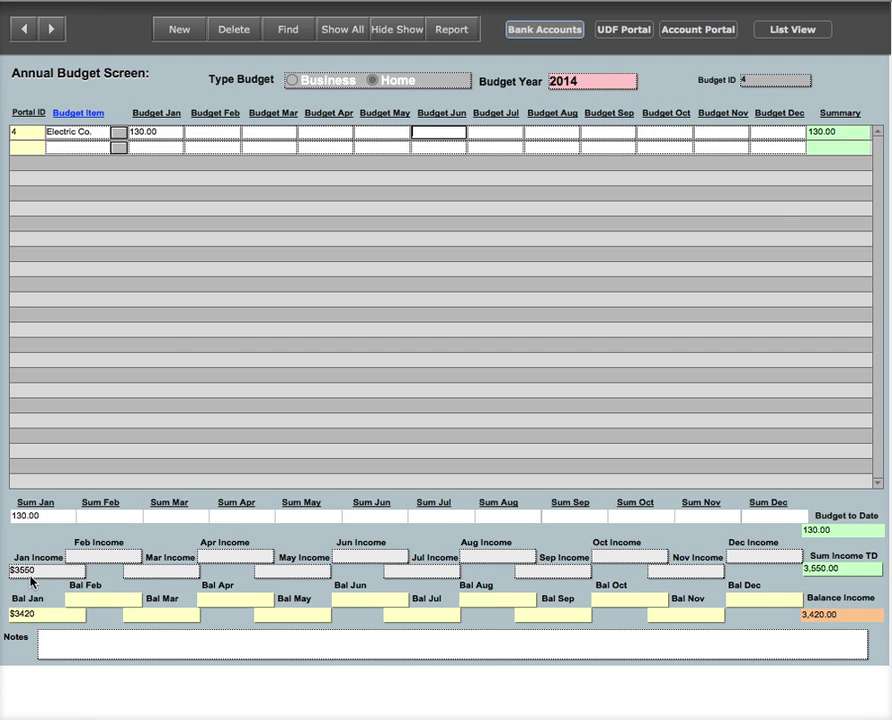
pyautogui.click(90, 557)
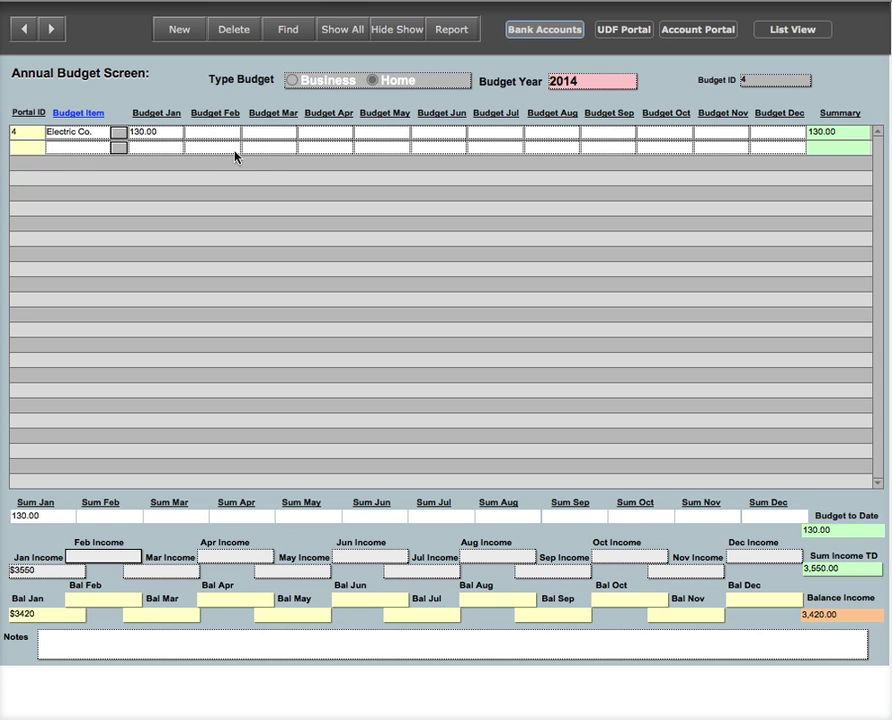
# Add a Computer budget item to the Home budget with a June amount of 1300.
pyautogui.click(69, 147)
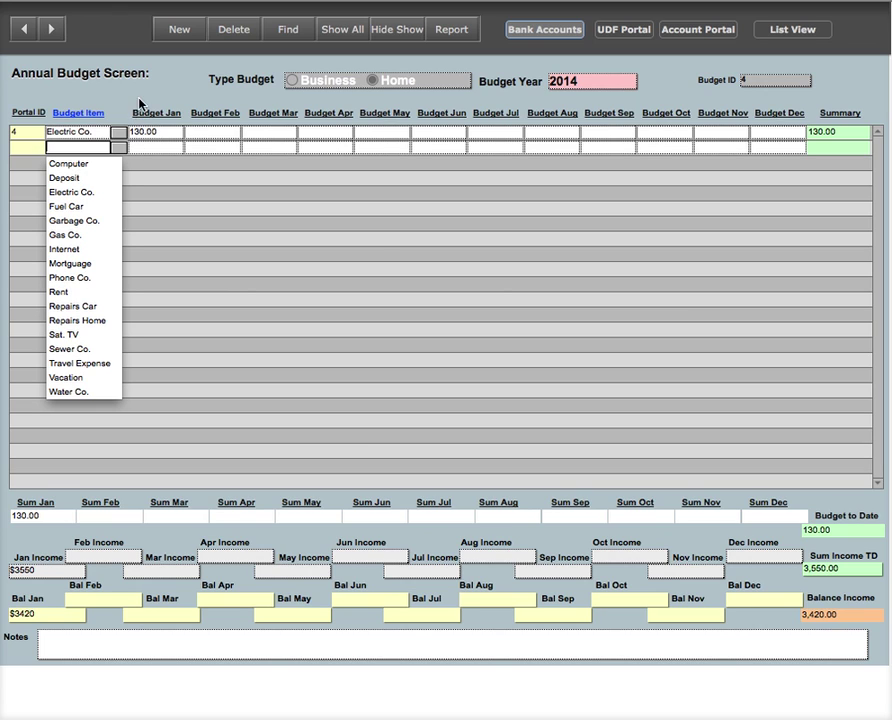
pyautogui.click(110, 168)
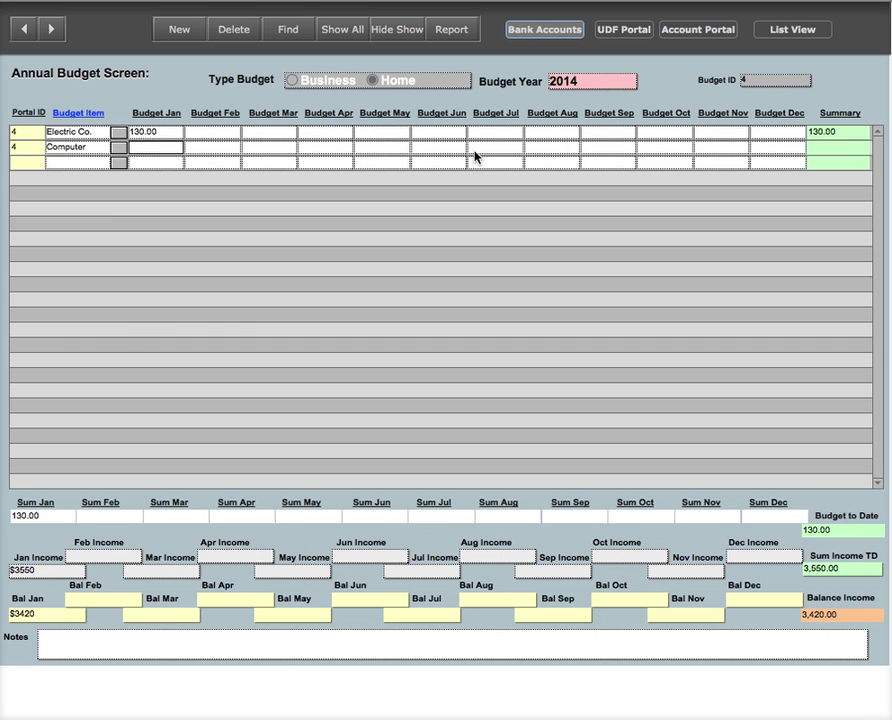
pyautogui.click(447, 154)
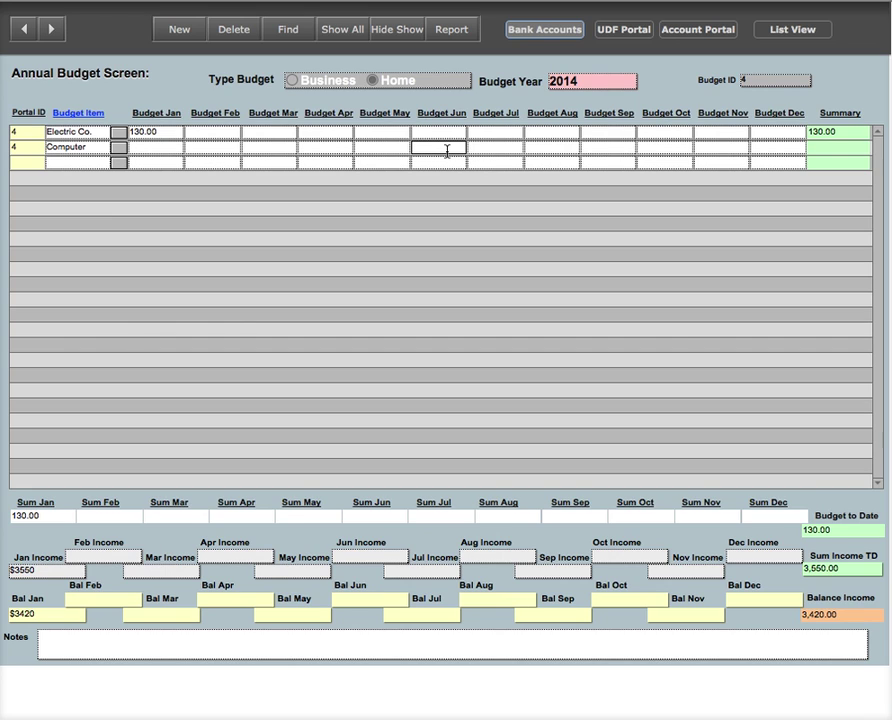
pyautogui.write('133')
pyautogui.press('BackSpace')
pyautogui.write('00')
pyautogui.click(410, 211)
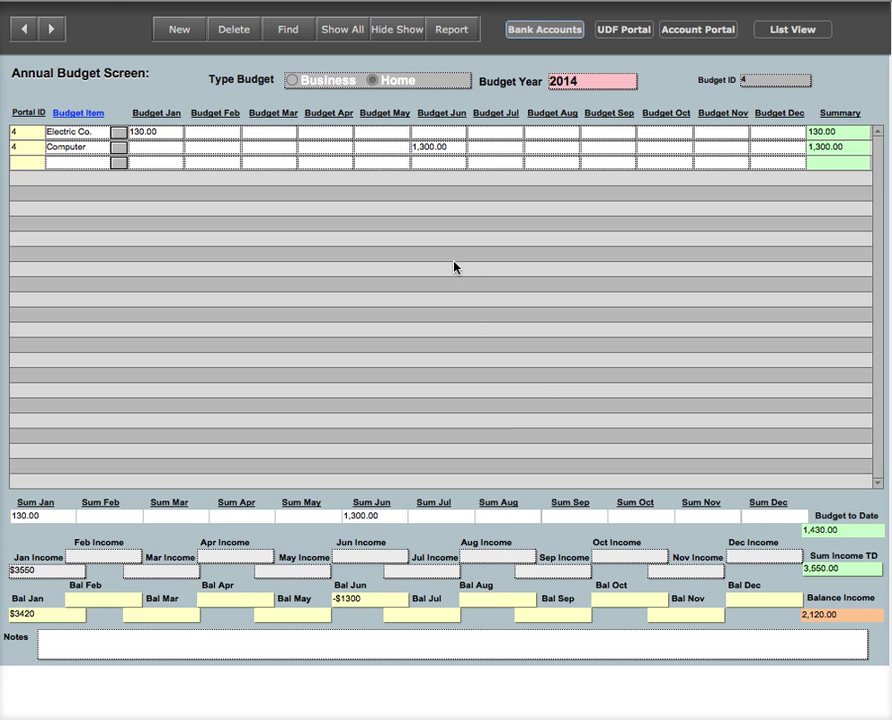
# Open the comment box of the empty third budget row.
pyautogui.click(119, 163)
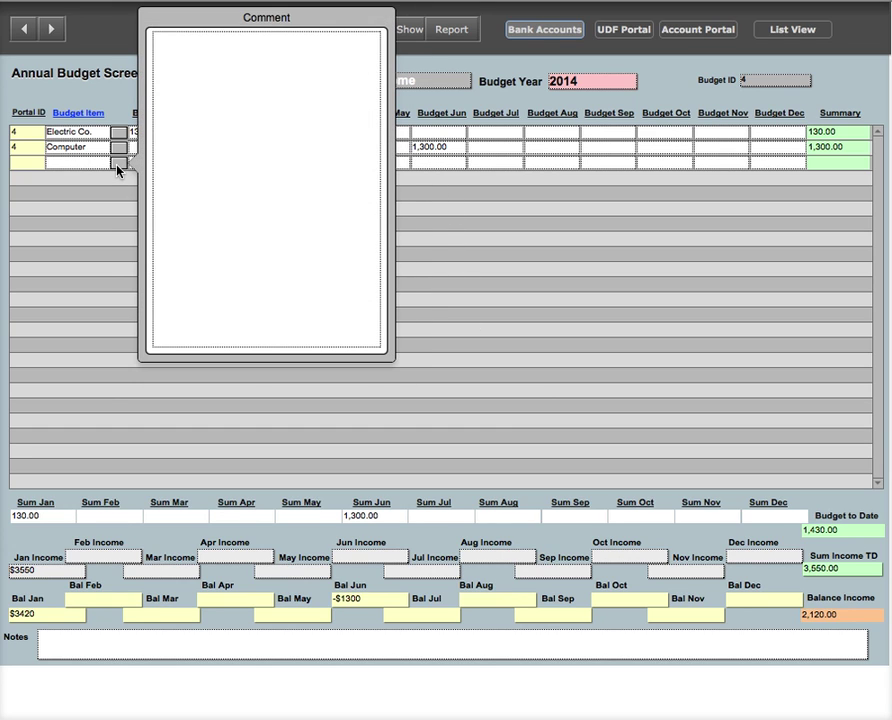
pyautogui.click(191, 86)
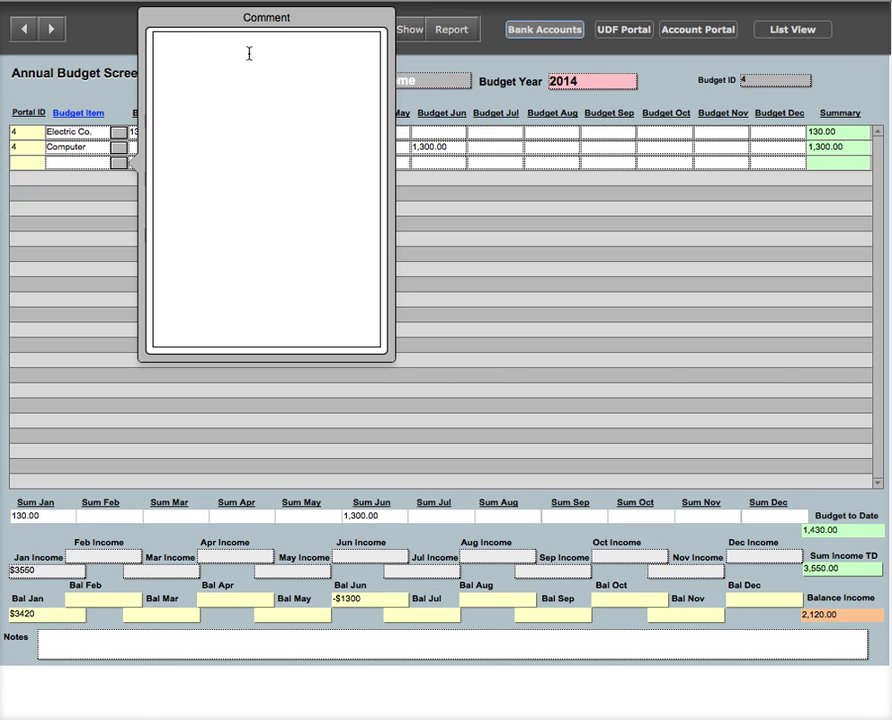
# Enter a June budget amount of 550 in the third row, leaving its budget item blank.
pyautogui.click(85, 165)
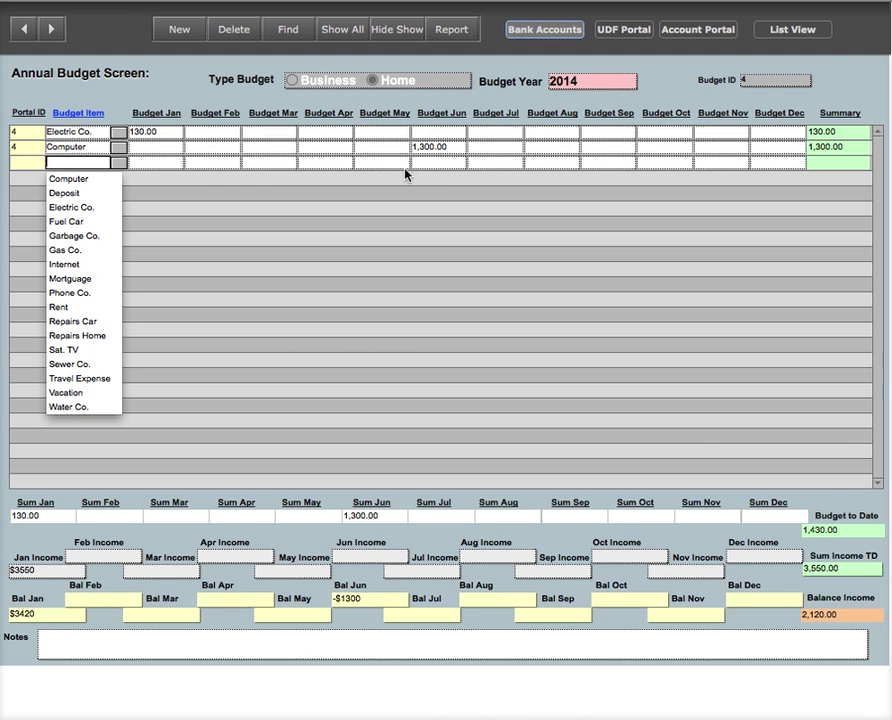
pyautogui.click(432, 162)
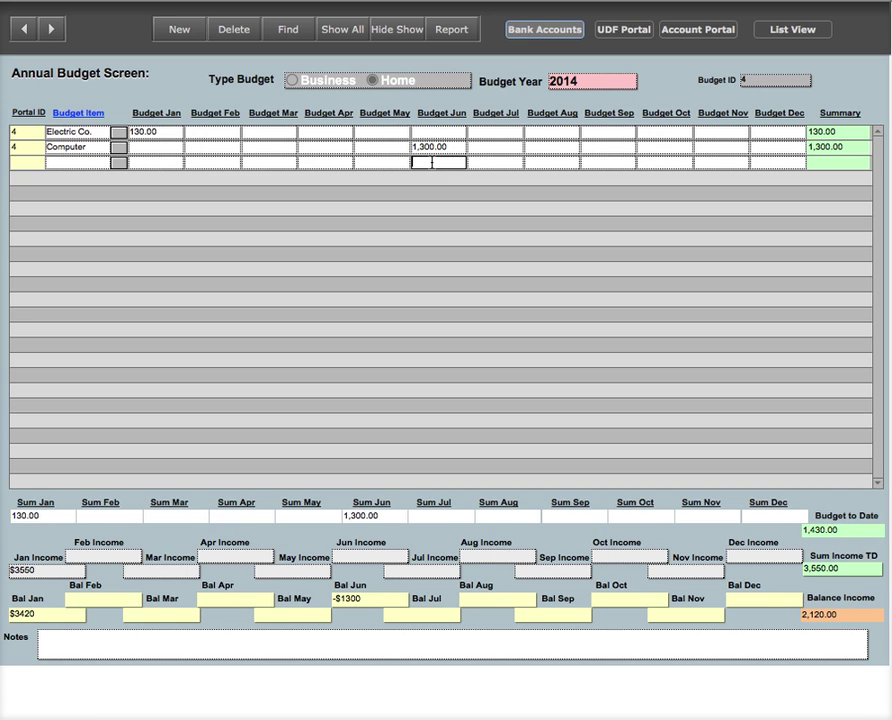
pyautogui.write('5650')
pyautogui.click(442, 208)
pyautogui.click(438, 166)
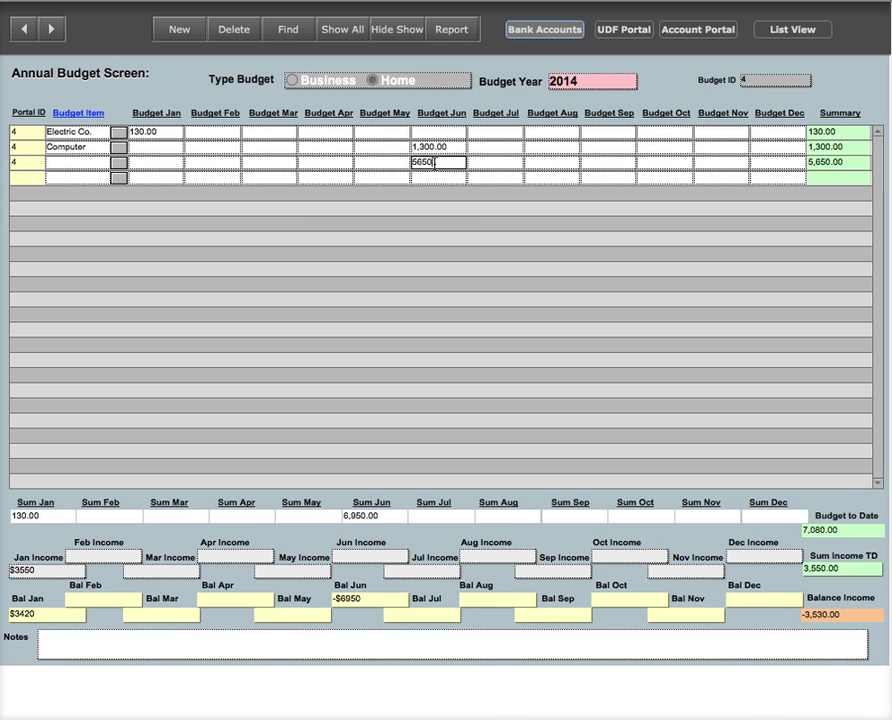
pyautogui.press('BackSpace')
pyautogui.press('BackSpace')
pyautogui.press('BackSpace')
pyautogui.write('50')
pyautogui.click(497, 165)
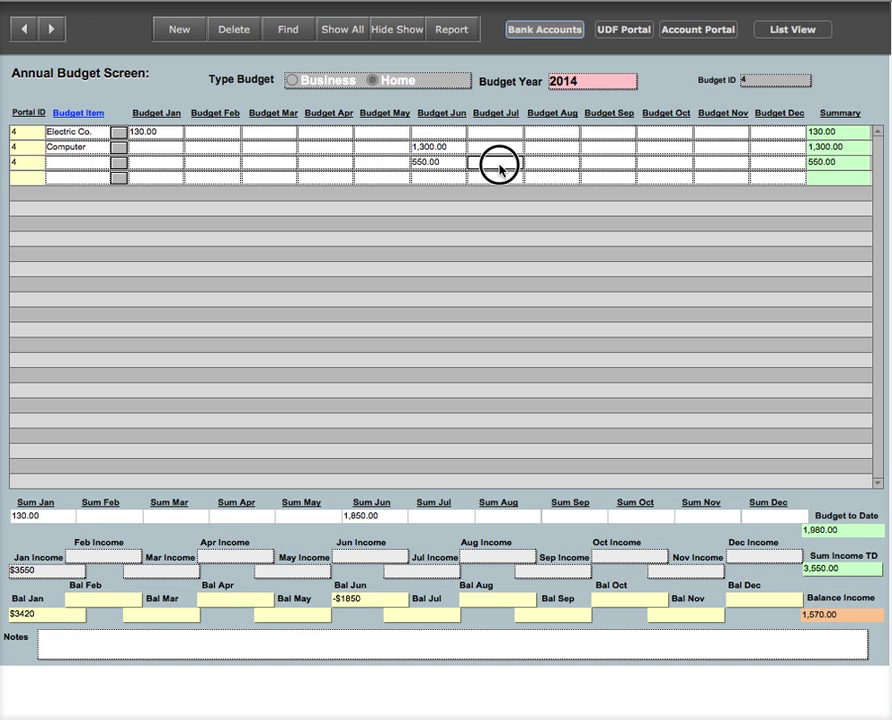
# Set the Home budget's June income to 3550.
pyautogui.click(340, 556)
pyautogui.write('3550')
pyautogui.click(459, 668)
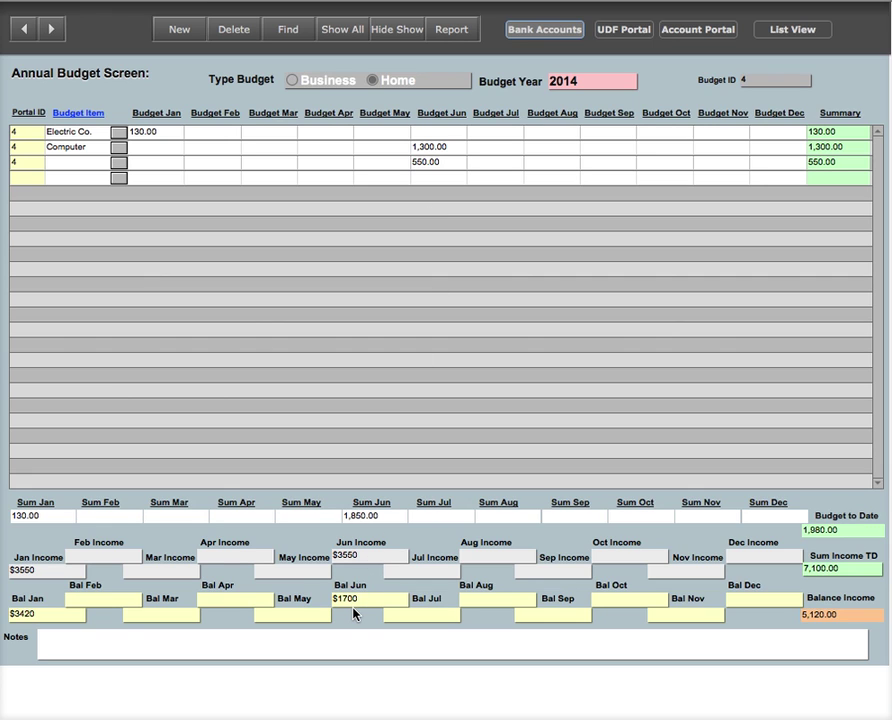
pyautogui.click(488, 147)
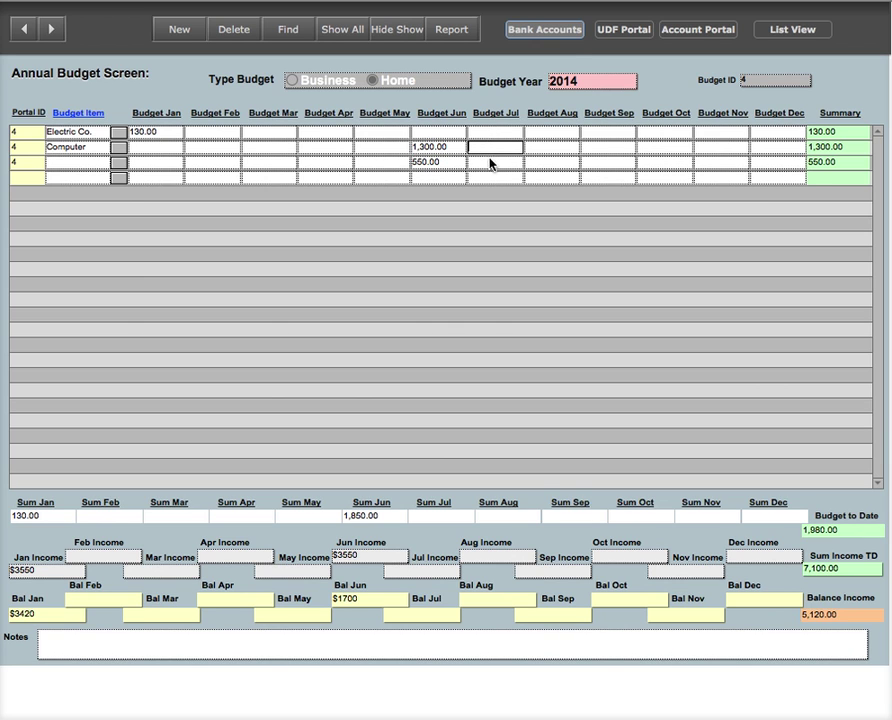
pyautogui.click(490, 162)
pyautogui.click(586, 82)
# Return to the annual budgets list and open the 2014 Business budget.
pyautogui.click(774, 30)
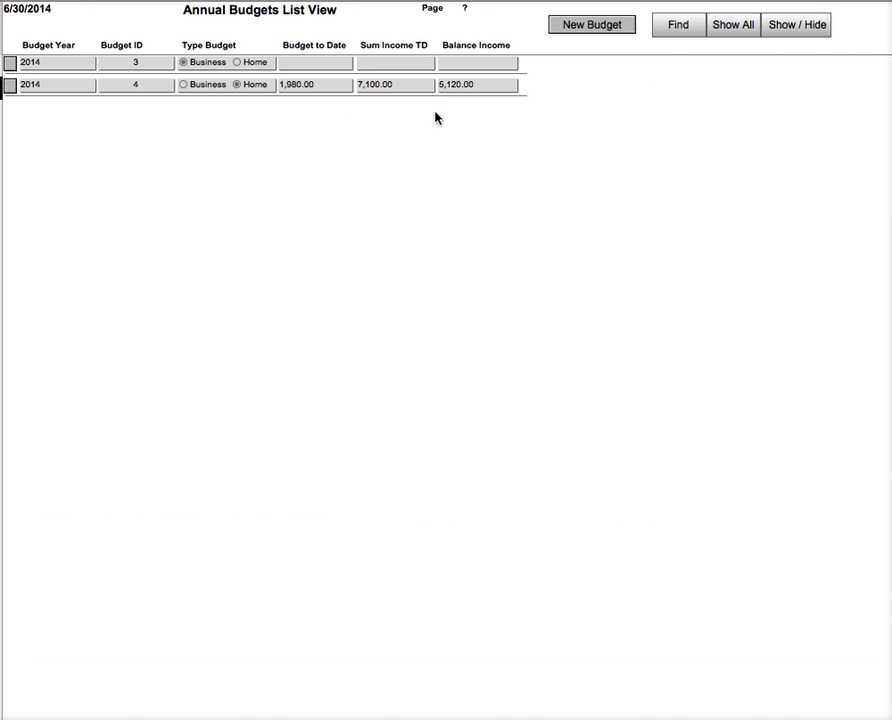
pyautogui.click(10, 67)
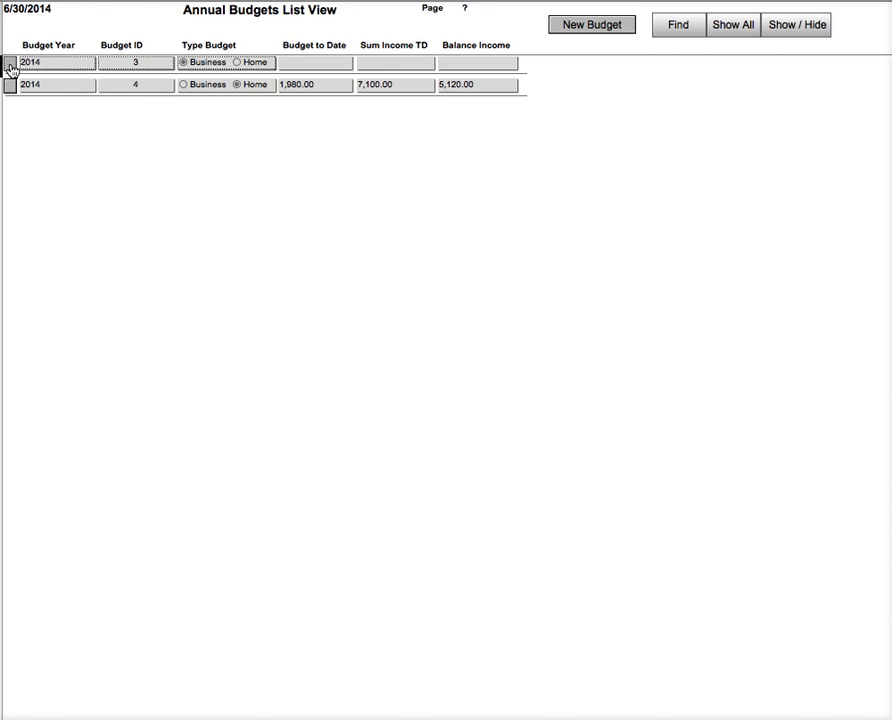
pyautogui.click(10, 67)
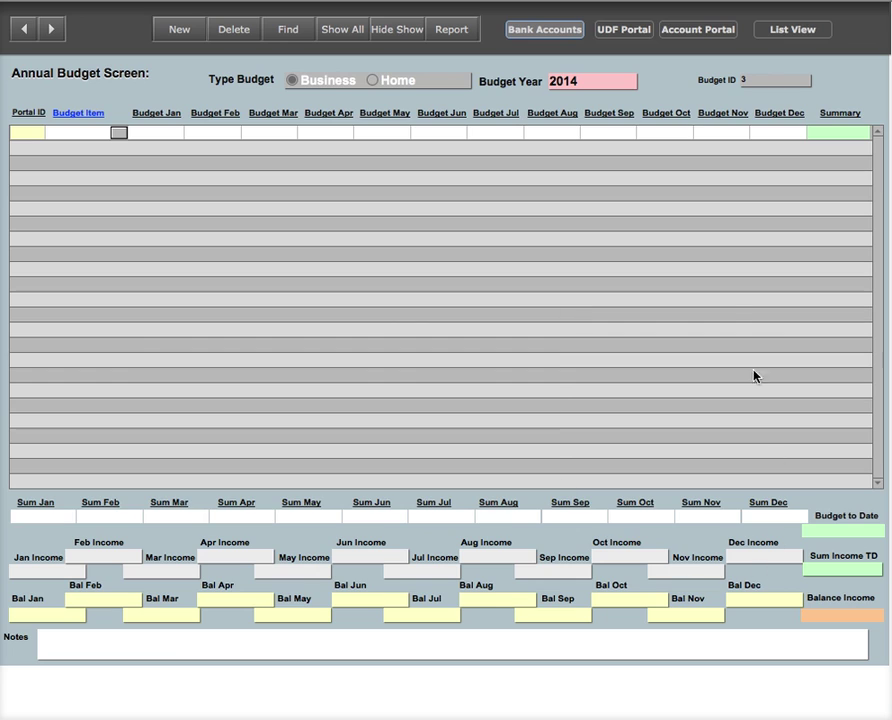
# Leave the Business budget and go back to the bank accounts screen.
pyautogui.click(491, 137)
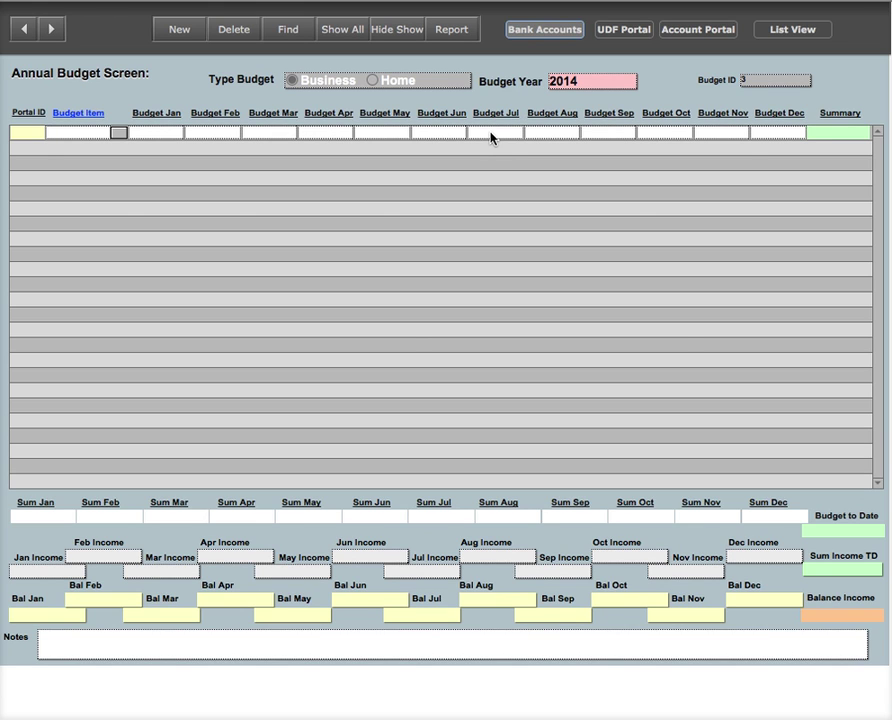
pyautogui.click(538, 30)
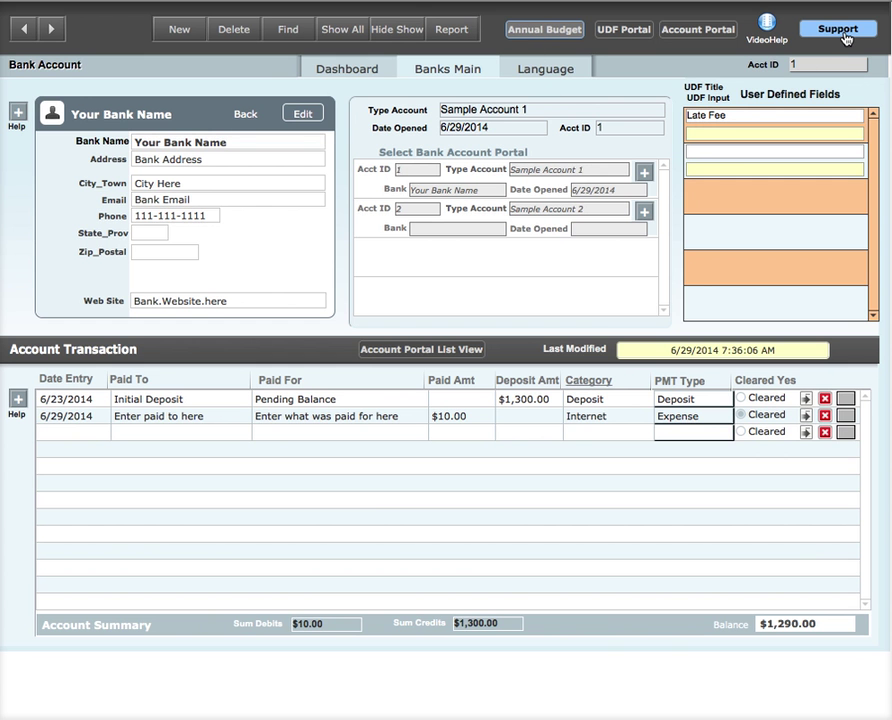